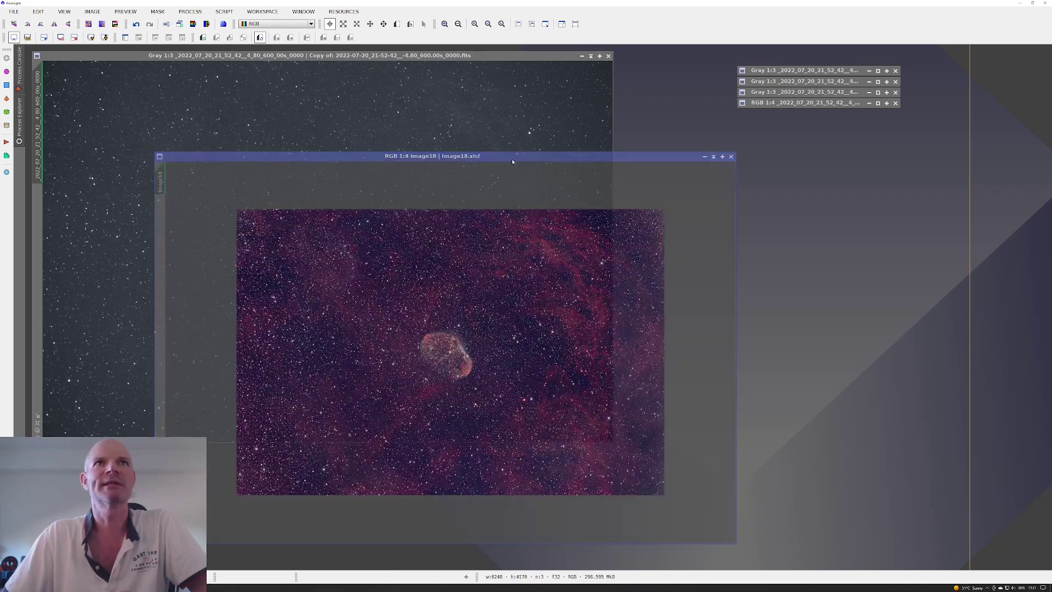
# Drag the colour Image18 window up and left so it sits aligned over the grey exposure
pyautogui.moveTo(513, 161); pyautogui.dragTo(372, 119)
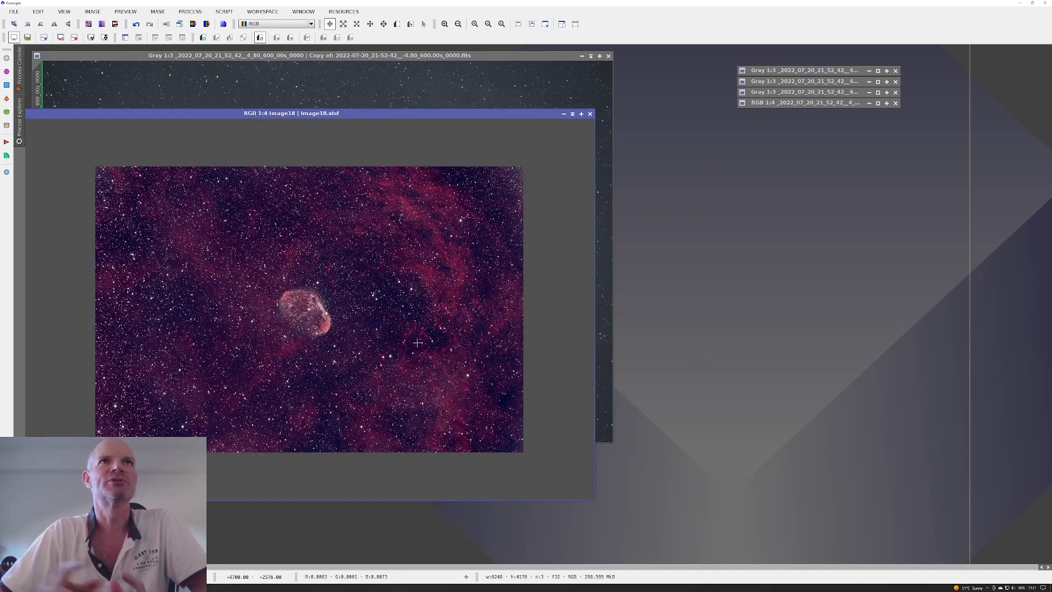
pyautogui.moveTo(364, 117); pyautogui.dragTo(382, 92)
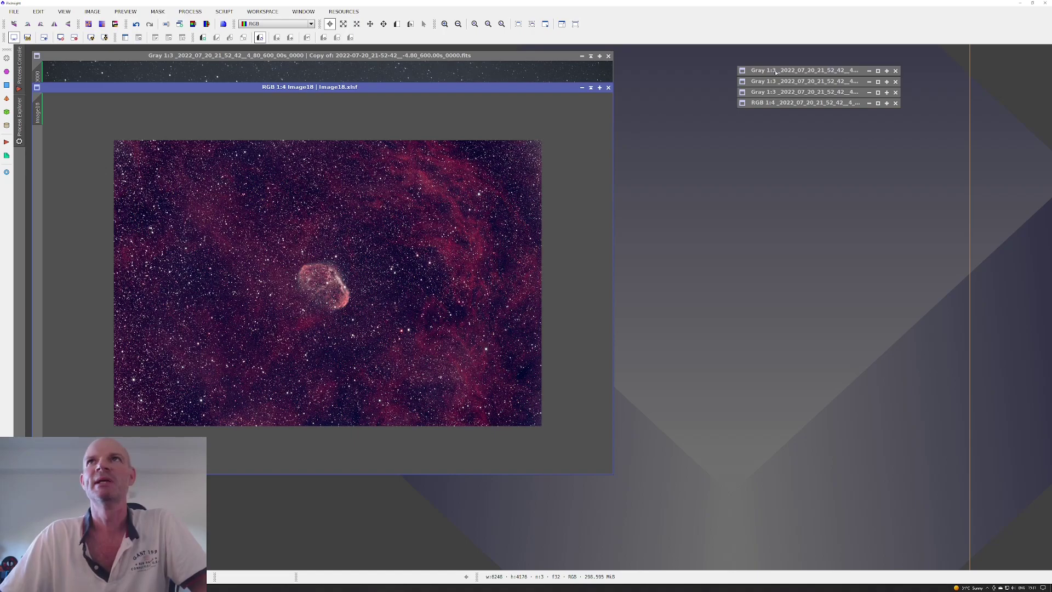
# Restore the RGB_VNG_R, G and B channel images and drag each toward the left
pyautogui.doubleClick(804, 70)
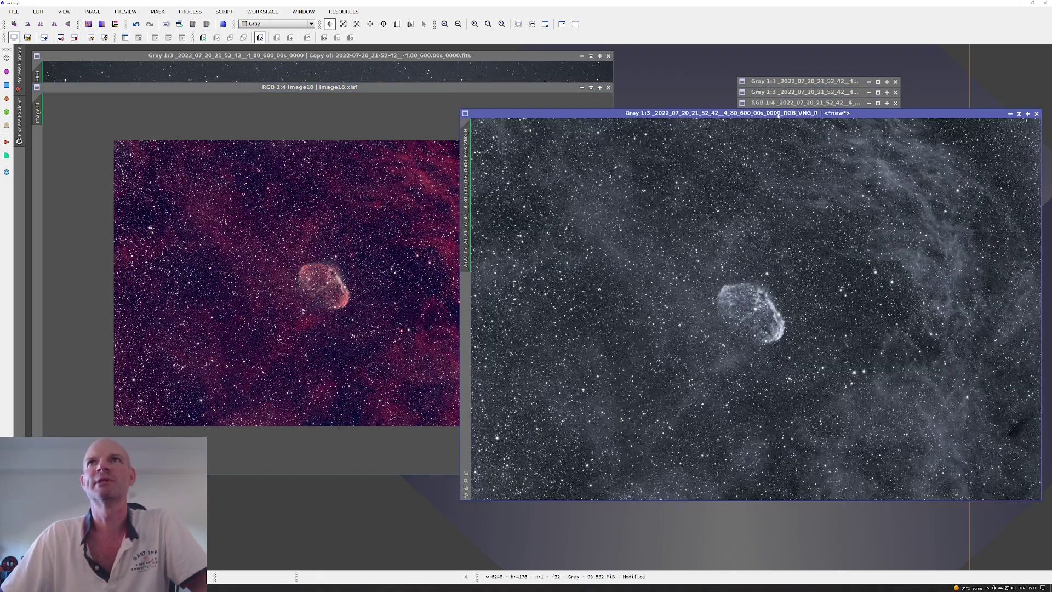
pyautogui.moveTo(777, 116); pyautogui.dragTo(362, 70)
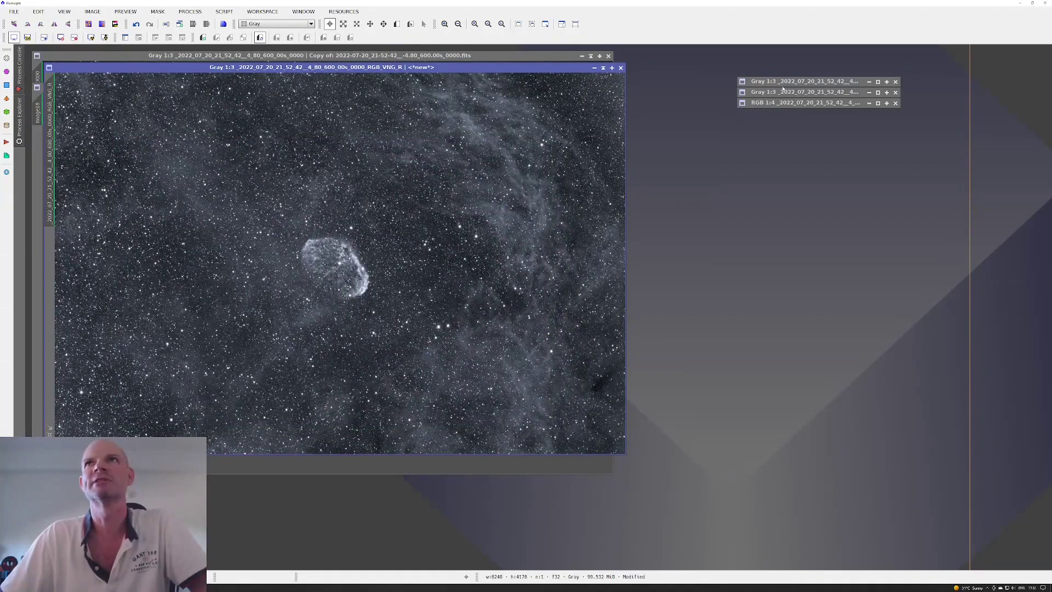
pyautogui.doubleClick(804, 81)
pyautogui.moveTo(787, 132); pyautogui.dragTo(409, 113)
pyautogui.doubleClick(835, 95)
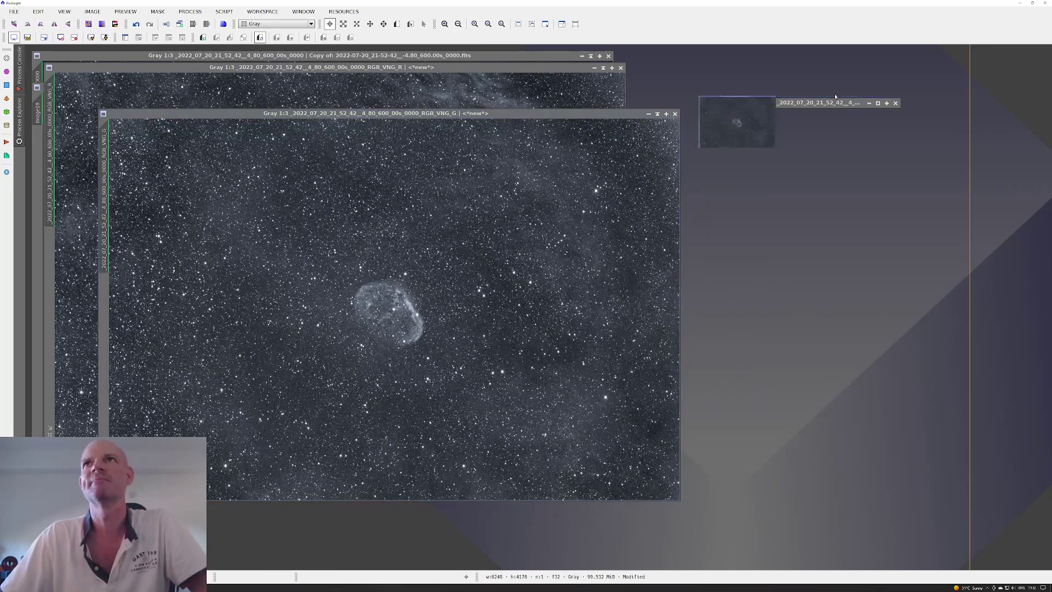
pyautogui.moveTo(790, 162); pyautogui.dragTo(753, 178)
# Cascade the R, G and B channel windows, then restore the combined RGB_VNG image
pyautogui.click(409, 81)
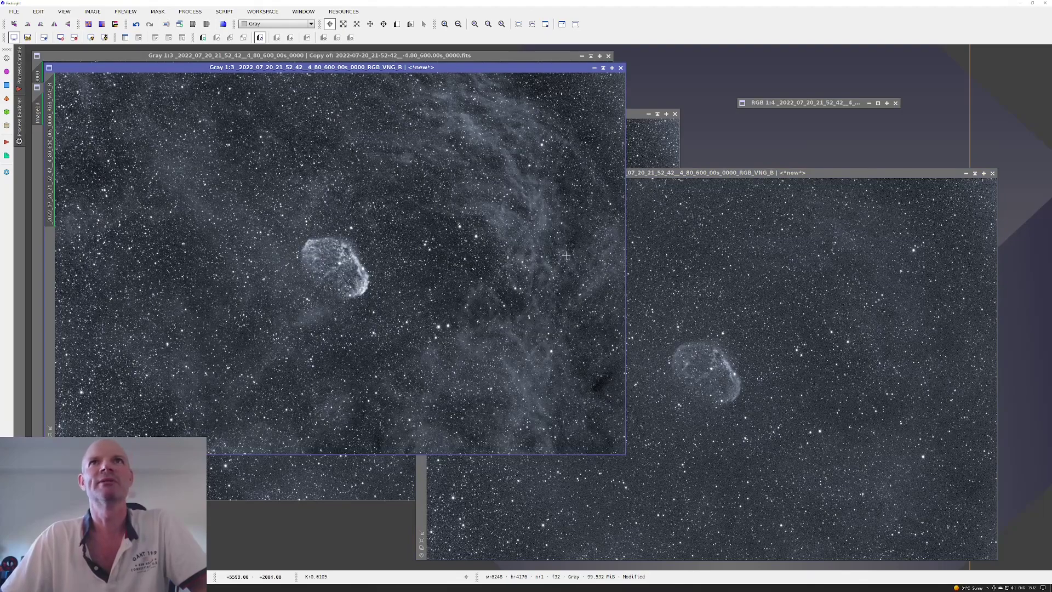
pyautogui.click(636, 115)
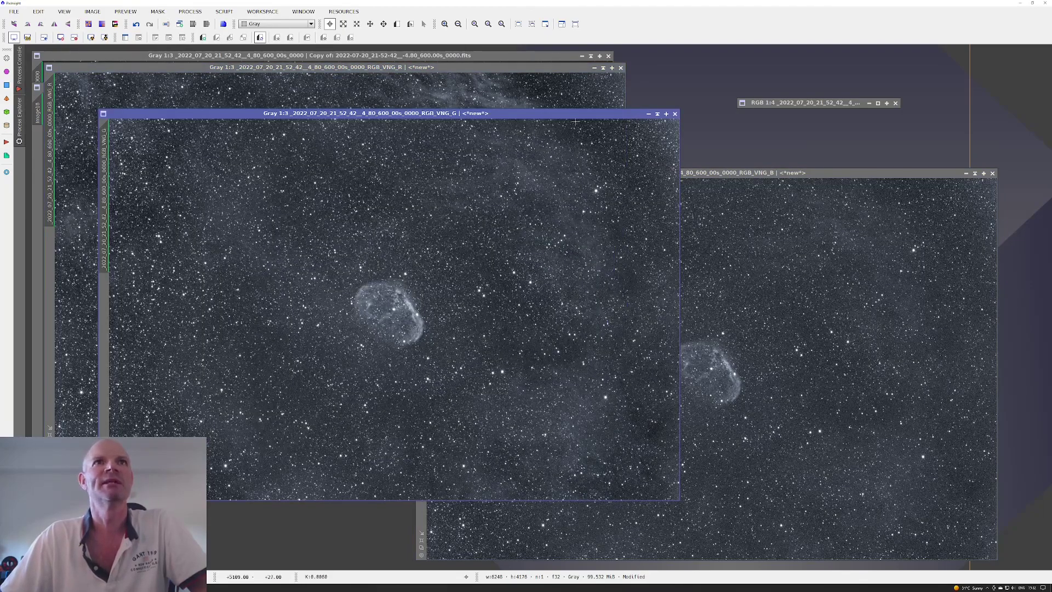
pyautogui.moveTo(479, 116); pyautogui.dragTo(429, 101)
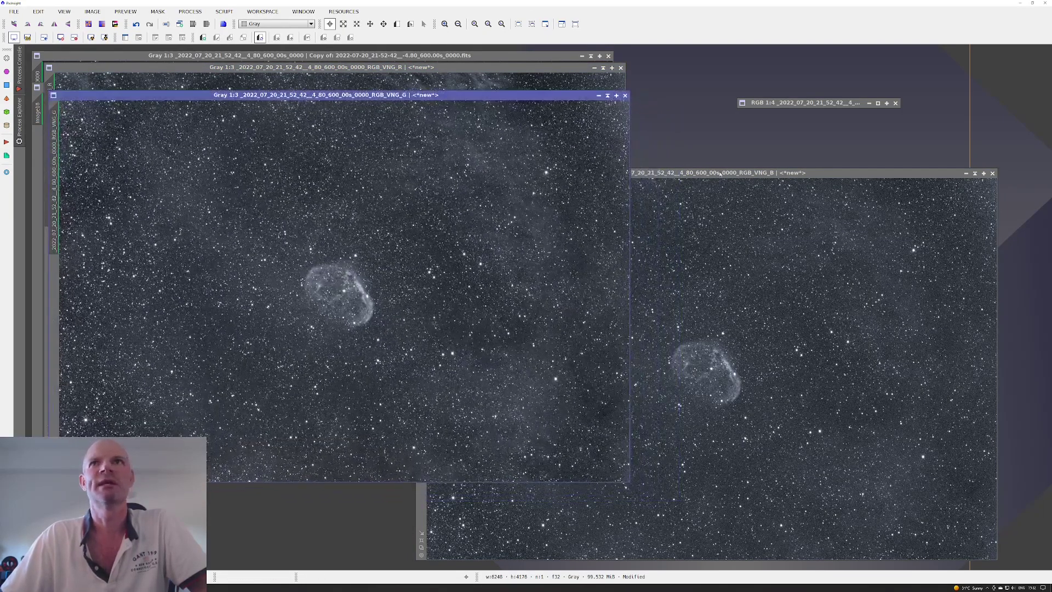
pyautogui.click(719, 174)
pyautogui.moveTo(764, 179); pyautogui.dragTo(395, 142)
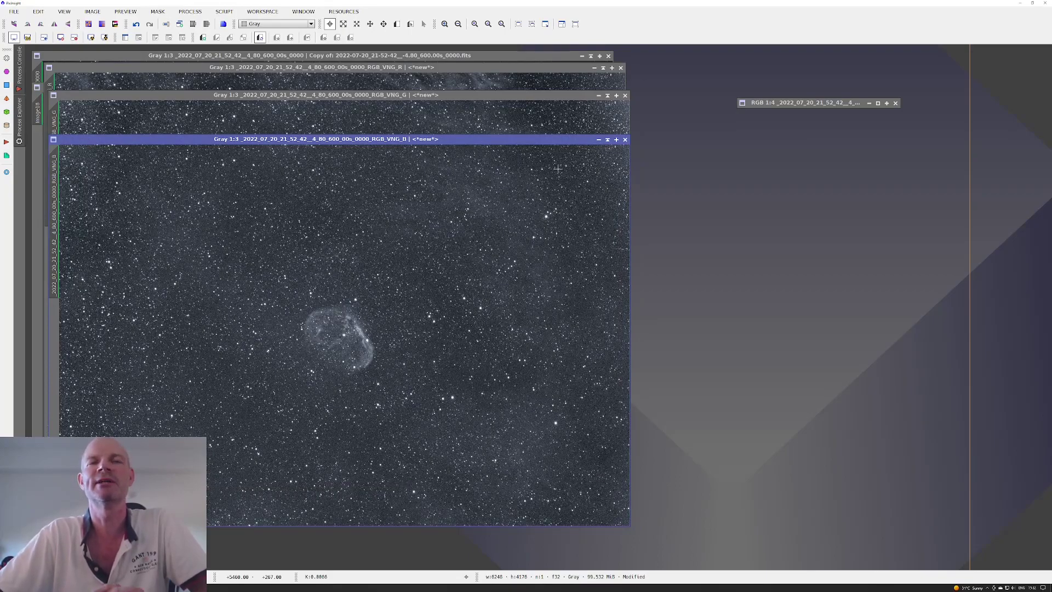
pyautogui.doubleClick(798, 103)
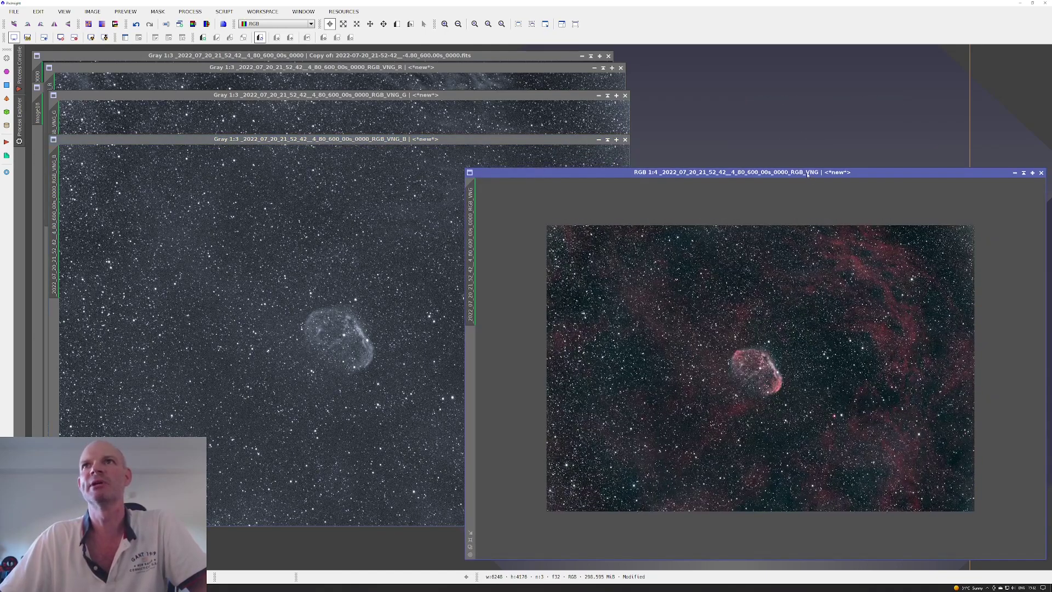
# Move the RGB_VNG colour window up and left out of the way
pyautogui.moveTo(807, 174); pyautogui.dragTo(486, 102)
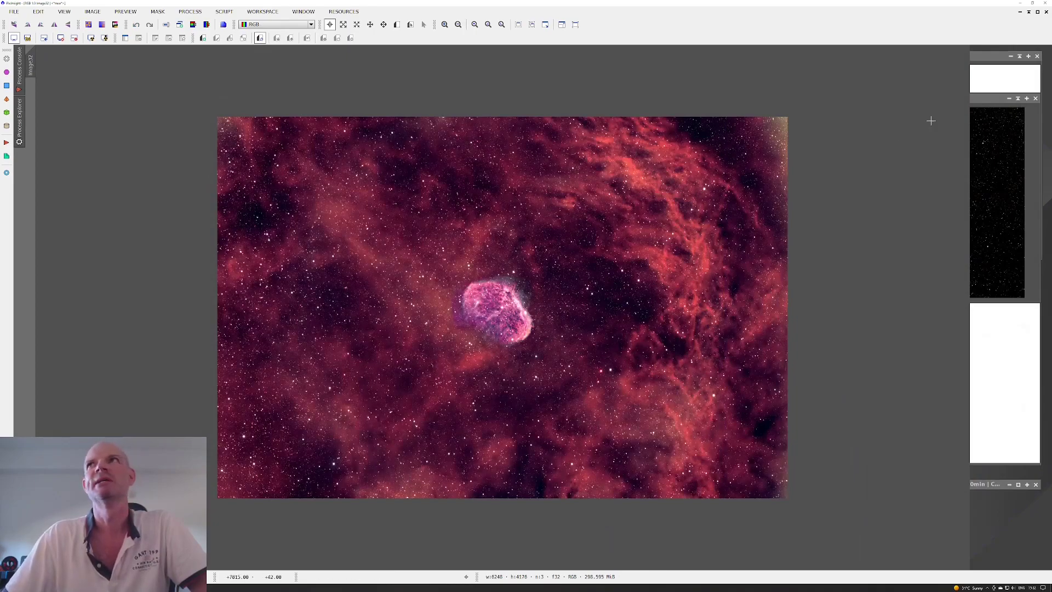
# Un-maximise Image32, shift Image18_clone down-left, and bring star_mask to the upper left
pyautogui.click(1029, 12)
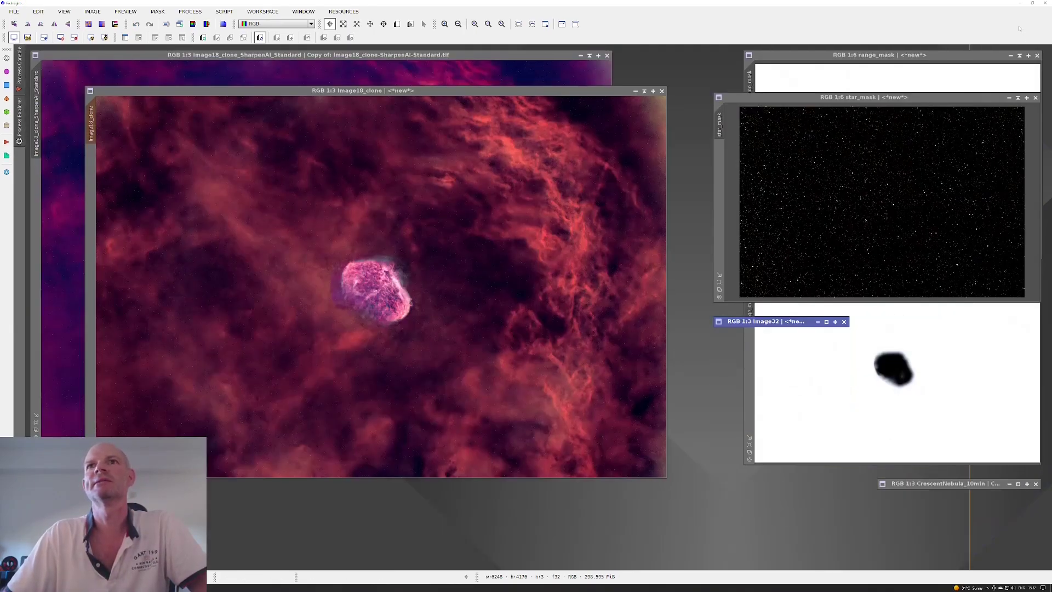
pyautogui.moveTo(413, 97); pyautogui.dragTo(482, 96)
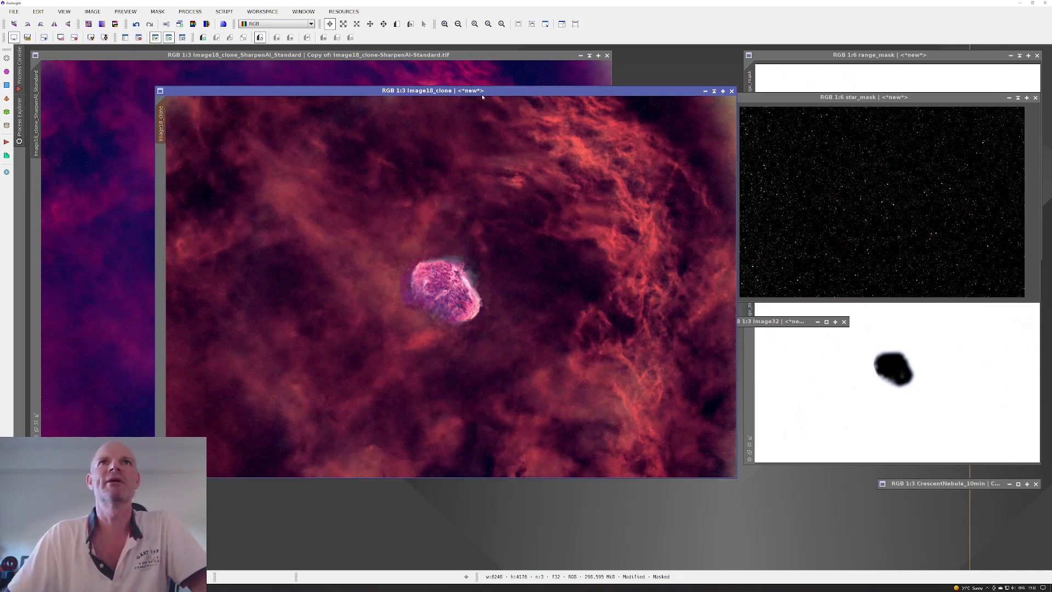
pyautogui.moveTo(483, 96); pyautogui.dragTo(435, 159)
pyautogui.moveTo(831, 99); pyautogui.dragTo(353, 90)
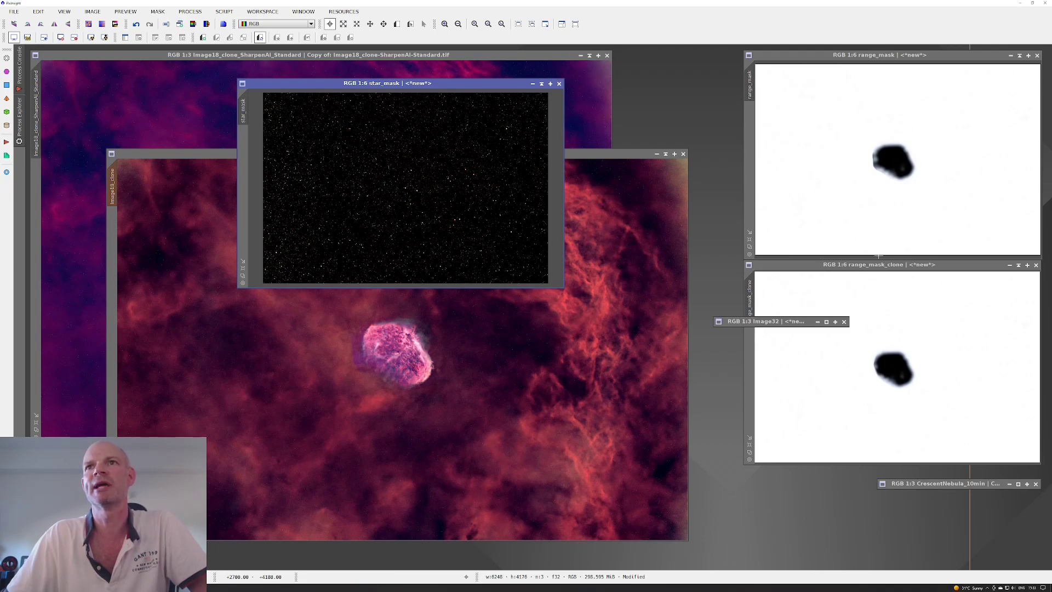
# Move the Image32 icon to the lower right and enlarge the star_mask window to inspect it
pyautogui.moveTo(772, 321); pyautogui.dragTo(838, 536)
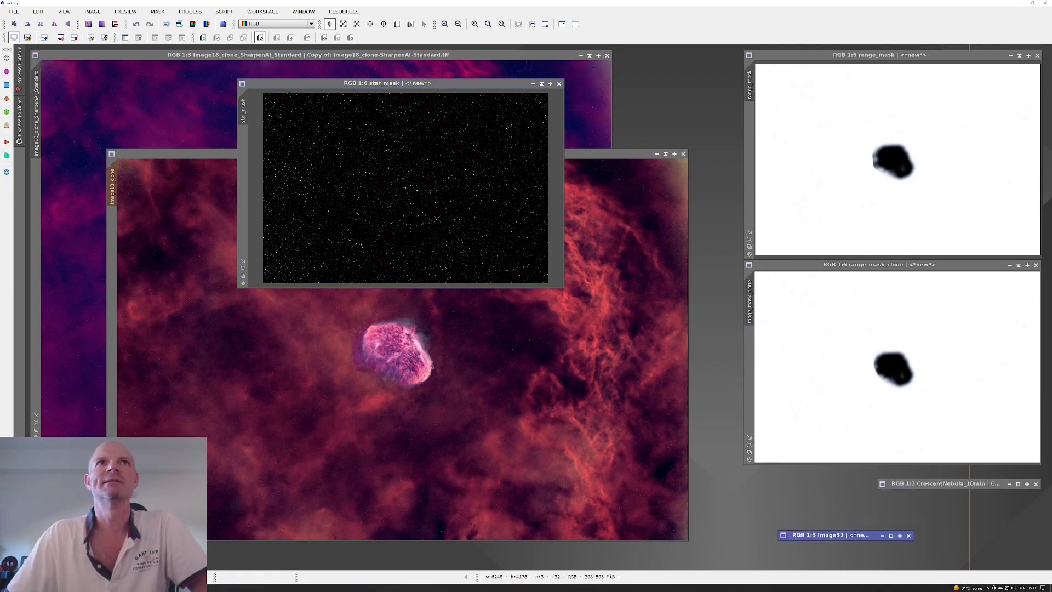
pyautogui.moveTo(417, 83)
pyautogui.mouseDown()
pyautogui.moveTo(467, 105)
pyautogui.moveTo(457, 70)
pyautogui.moveTo(409, 69)
pyautogui.mouseUp()
pyautogui.moveTo(555, 272); pyautogui.dragTo(946, 528)
pyautogui.scroll(4, 661, 344)
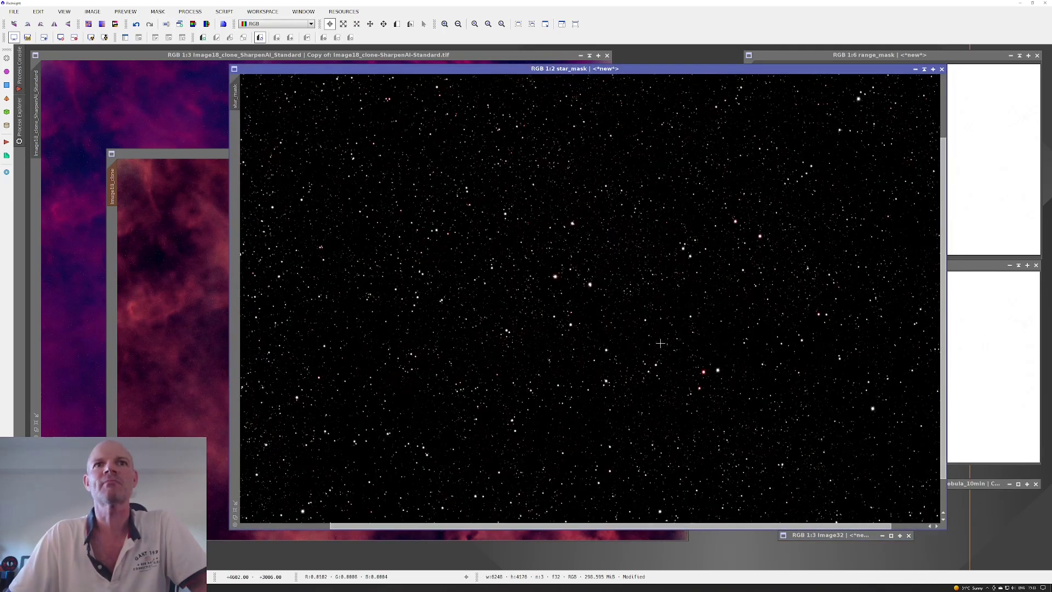
pyautogui.scroll(-1, 661, 343)
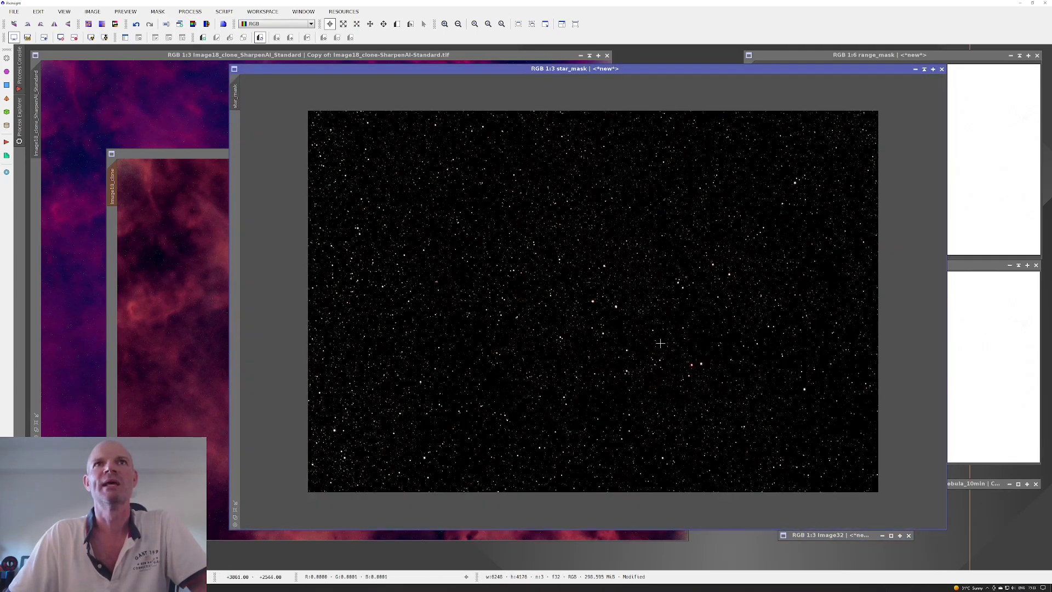
# Iconise star_mask, then place Image18_clone right and SharpenAI_Standard left, side by side
pyautogui.click(916, 70)
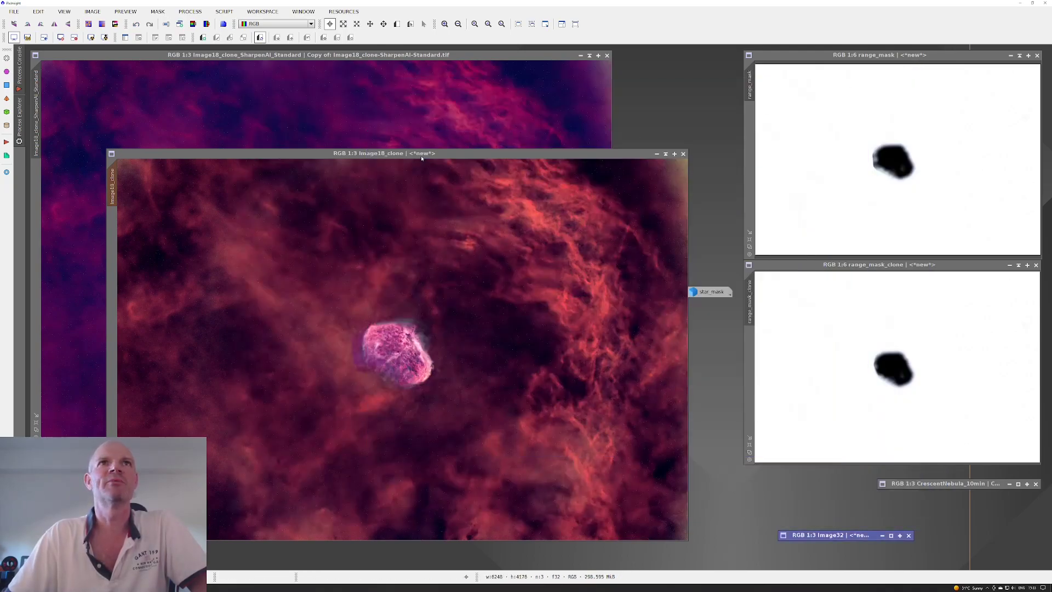
pyautogui.moveTo(422, 158); pyautogui.dragTo(759, 77)
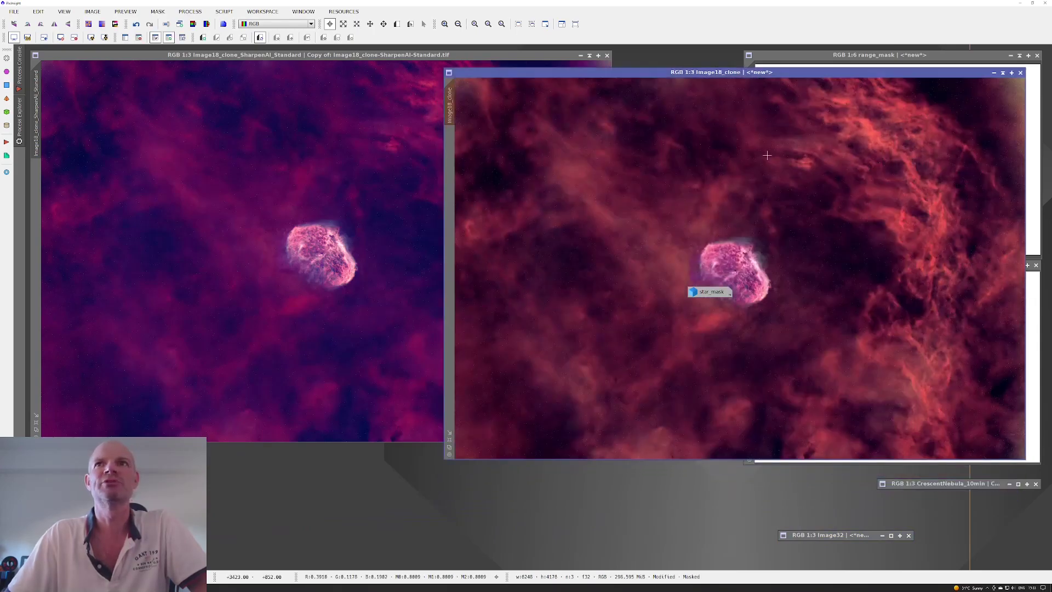
pyautogui.moveTo(286, 55); pyautogui.dragTo(263, 71)
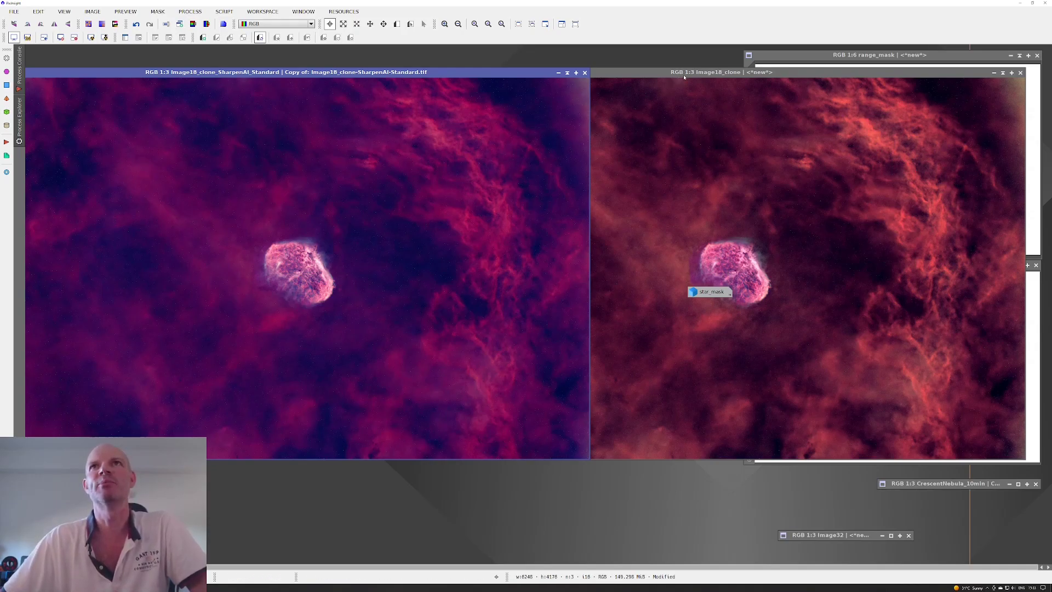
# Move Image18_clone left over the comparison image and enlarge it from its corner
pyautogui.moveTo(688, 72); pyautogui.dragTo(291, 65)
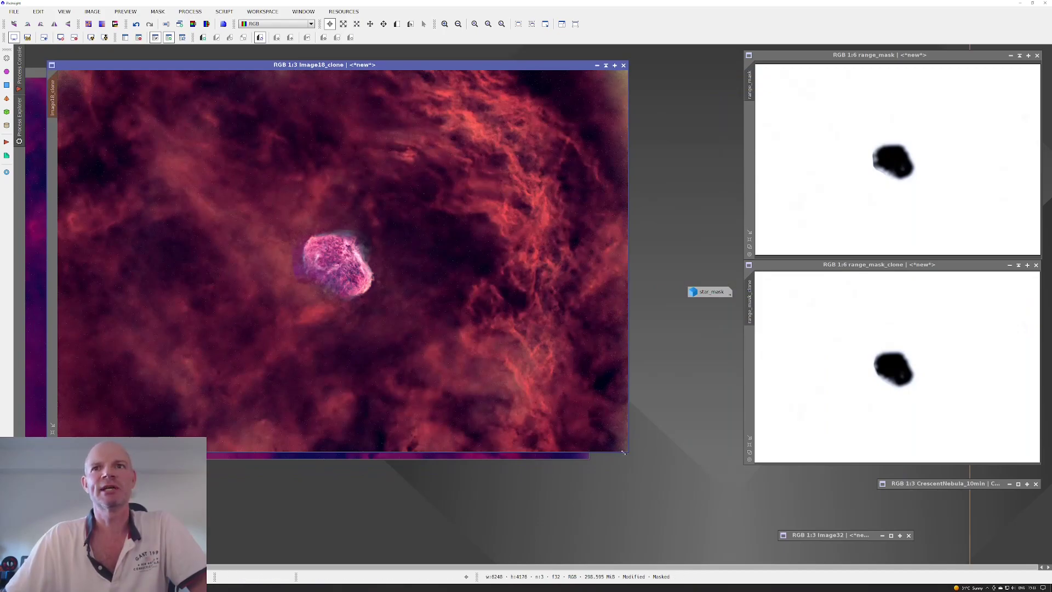
pyautogui.moveTo(625, 453); pyautogui.dragTo(718, 515)
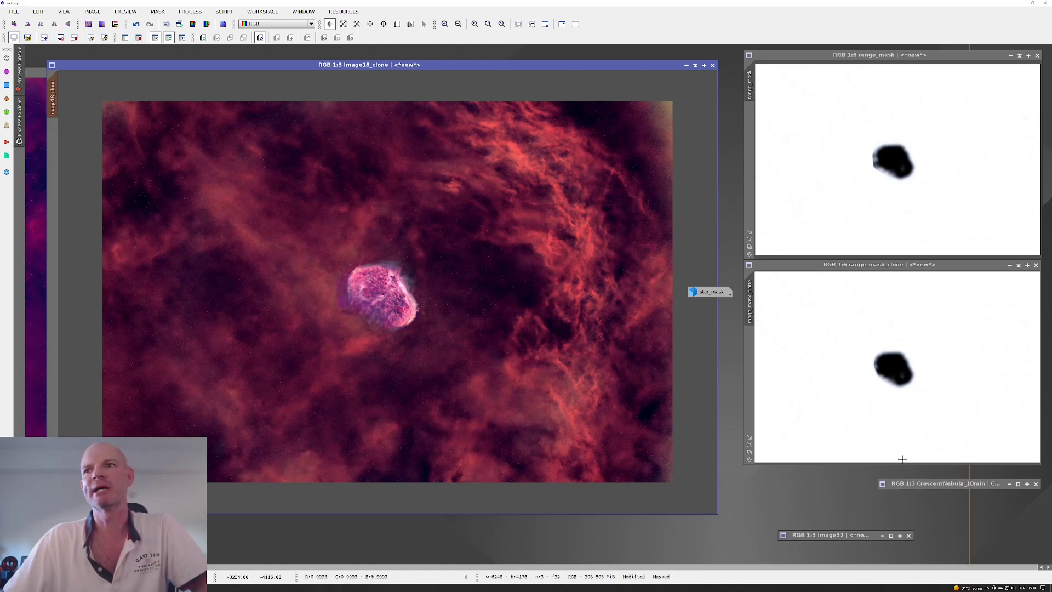
# Restore CrescentNebula_10min to the upper left and Image32 beside it, enlarging Image32
pyautogui.doubleClick(943, 484)
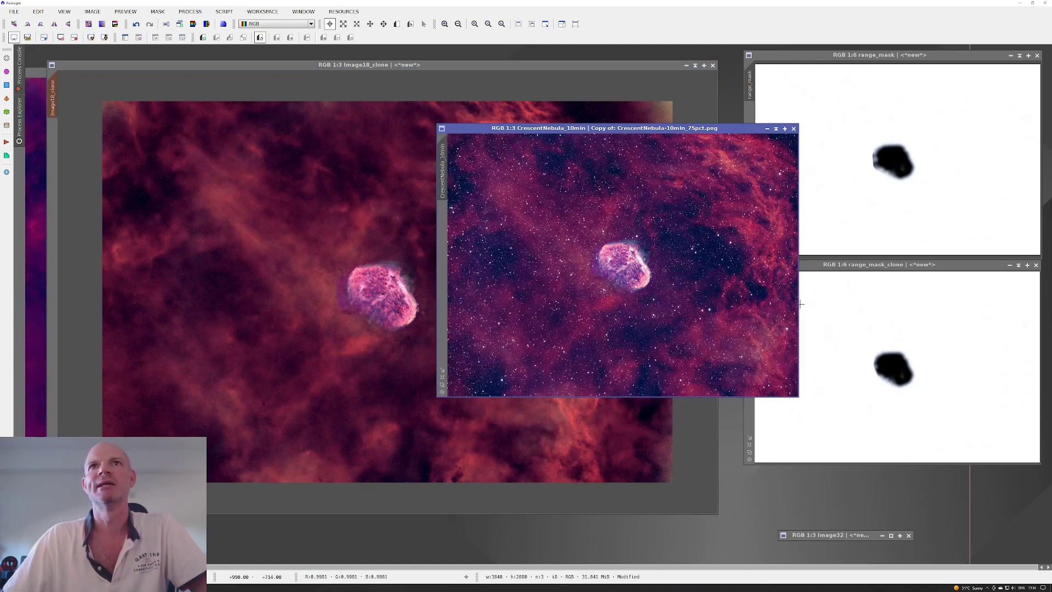
pyautogui.moveTo(607, 129); pyautogui.dragTo(227, 56)
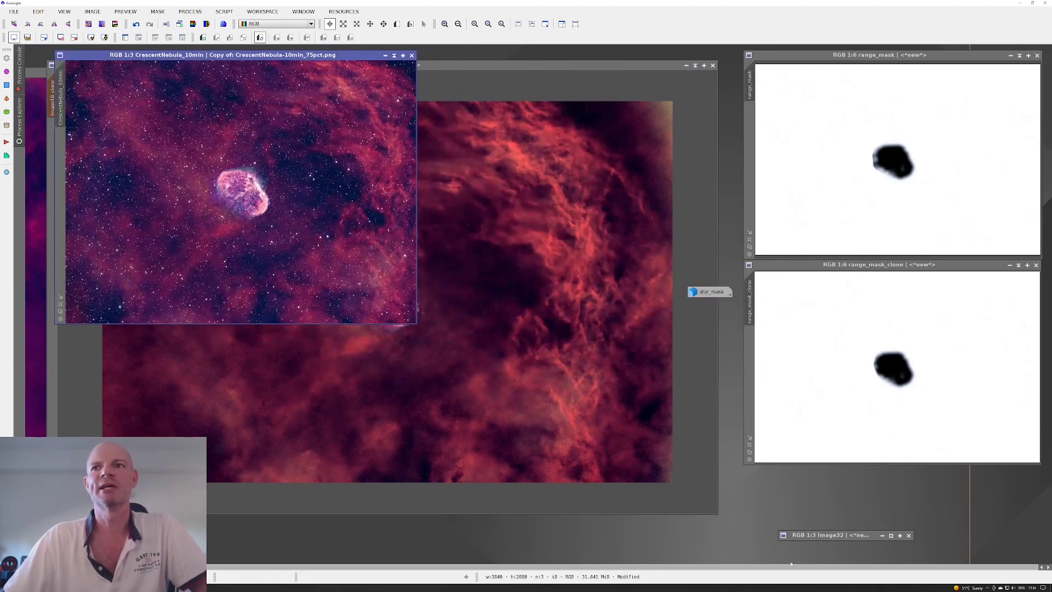
pyautogui.doubleClick(842, 541)
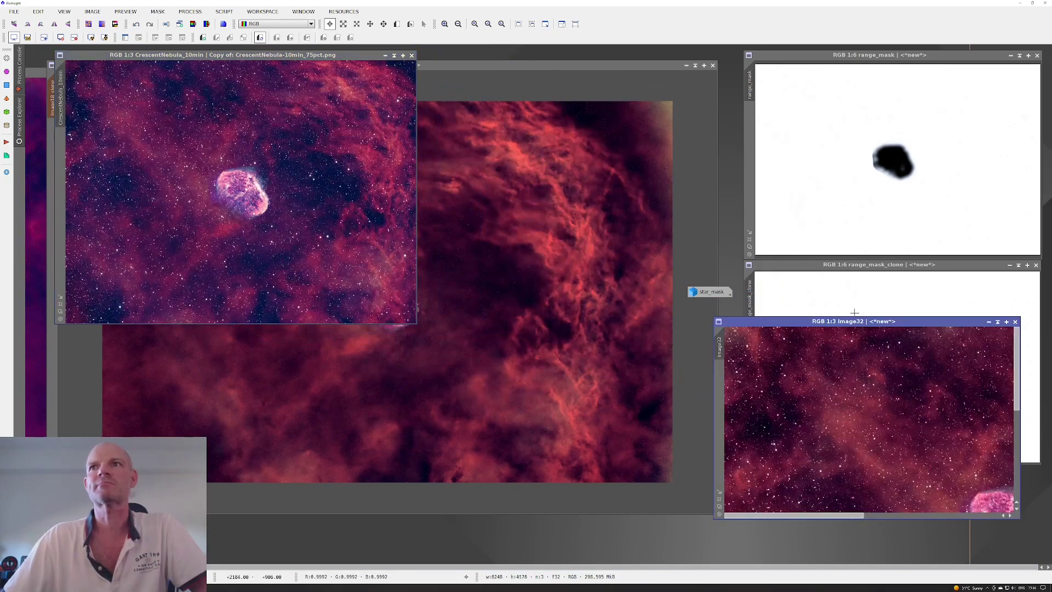
pyautogui.moveTo(855, 322); pyautogui.dragTo(568, 54)
pyautogui.moveTo(734, 253); pyautogui.dragTo(989, 474)
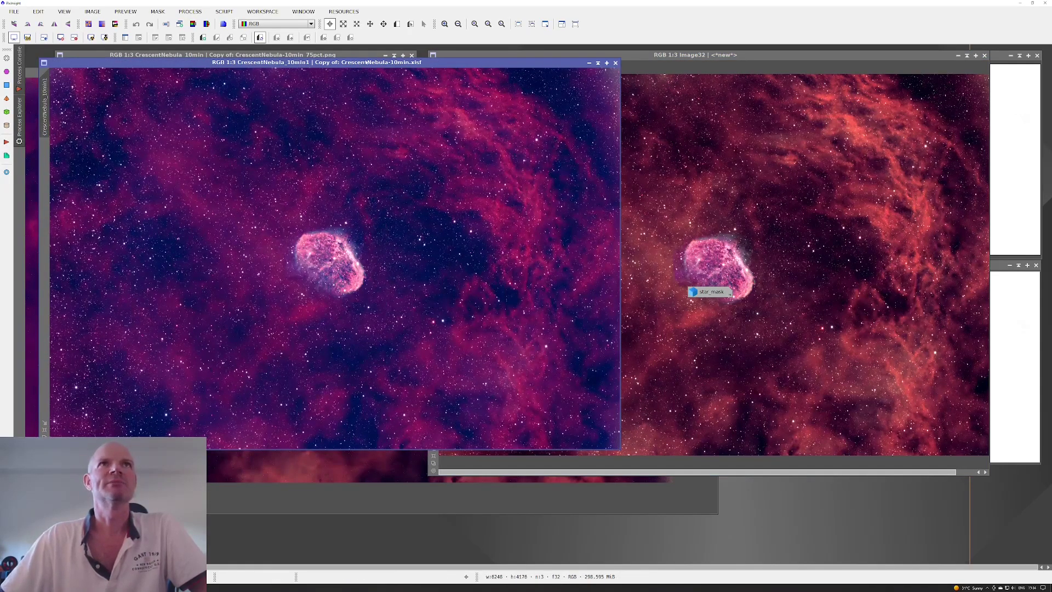
# Move CrescentNebula_10min1 lower and bring the 75pct version, then Image32, to the front
pyautogui.moveTo(365, 65); pyautogui.dragTo(381, 171)
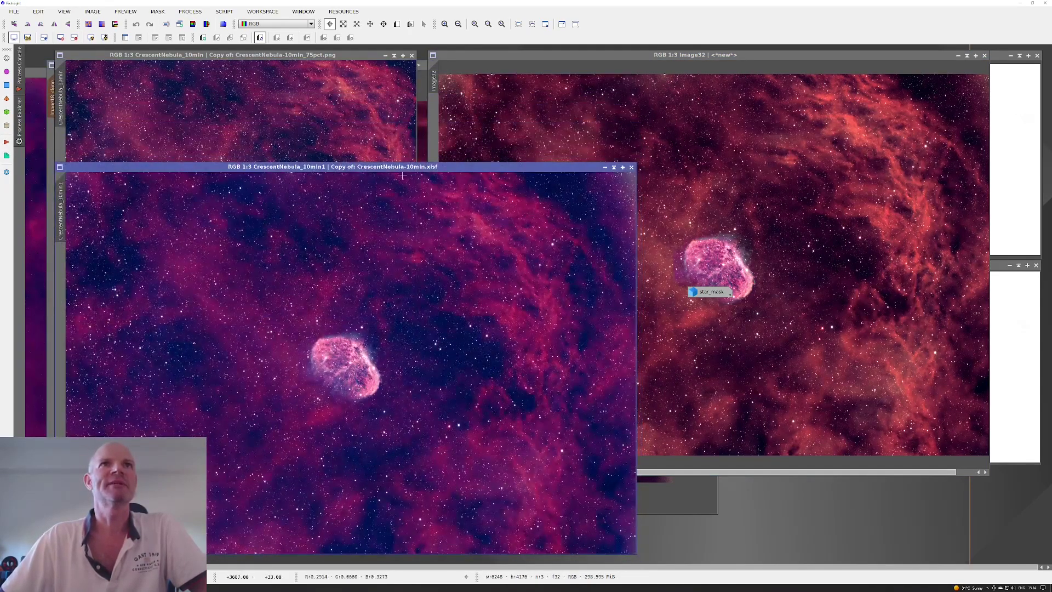
pyautogui.click(302, 75)
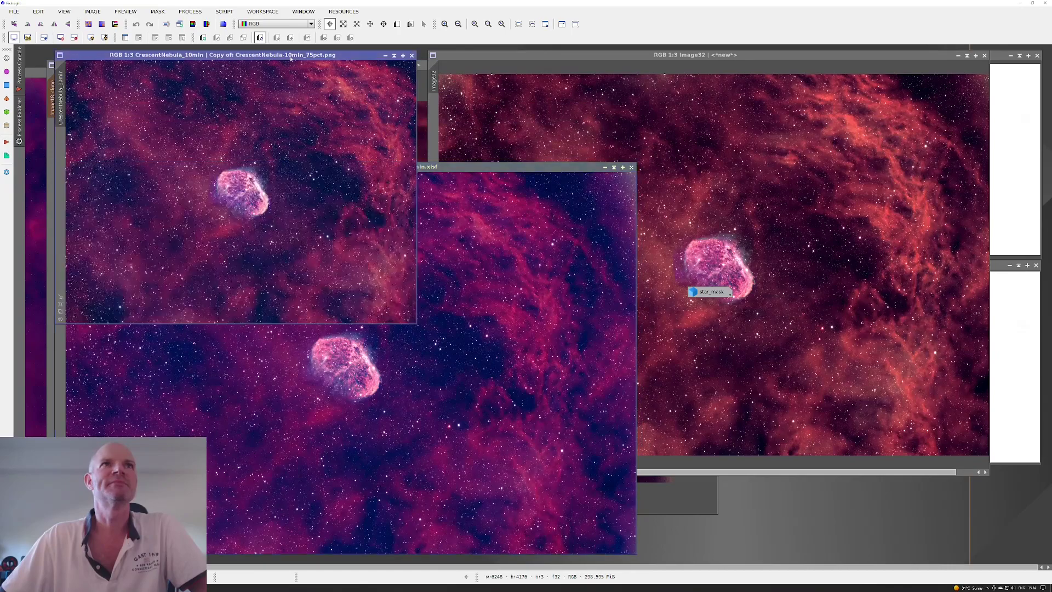
pyautogui.click(726, 56)
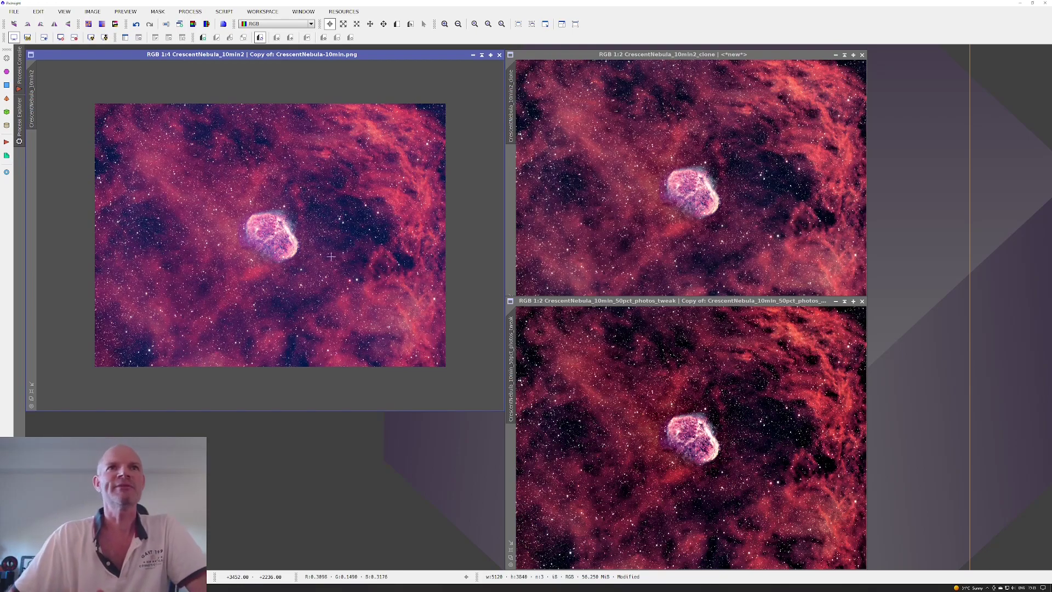
# Move the photos_tweak window up-left over the others, enlarge it, and adjust its zoom
pyautogui.moveTo(660, 303); pyautogui.dragTo(474, 146)
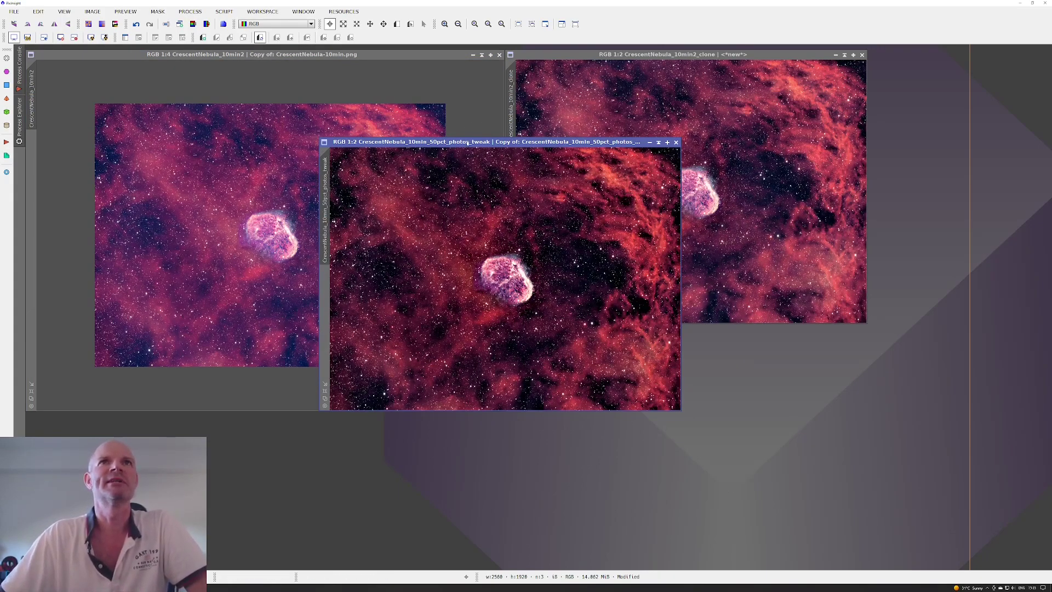
pyautogui.moveTo(438, 141); pyautogui.dragTo(245, 75)
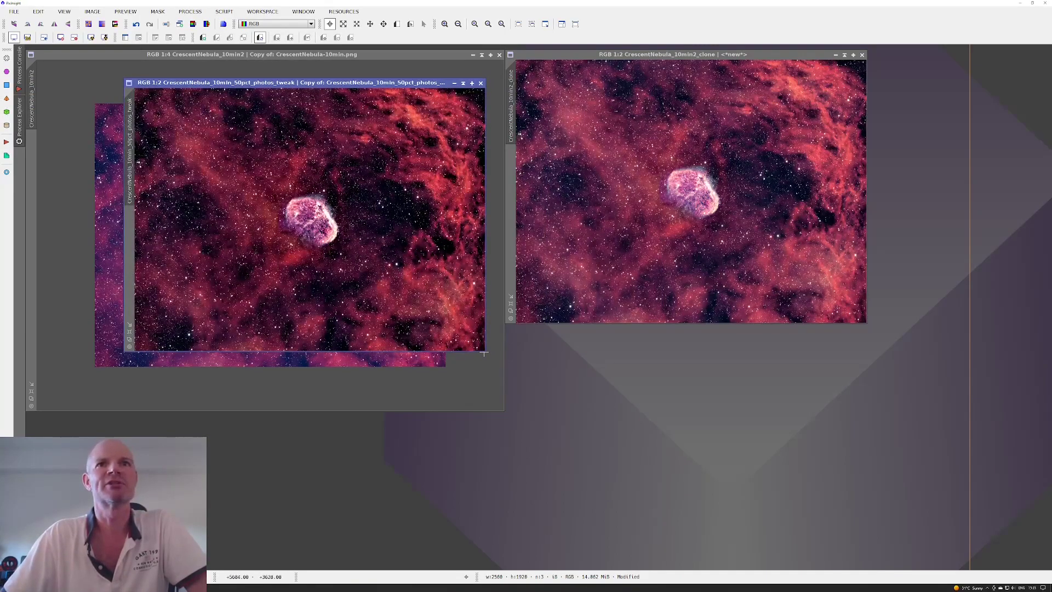
pyautogui.moveTo(484, 354); pyautogui.dragTo(899, 550)
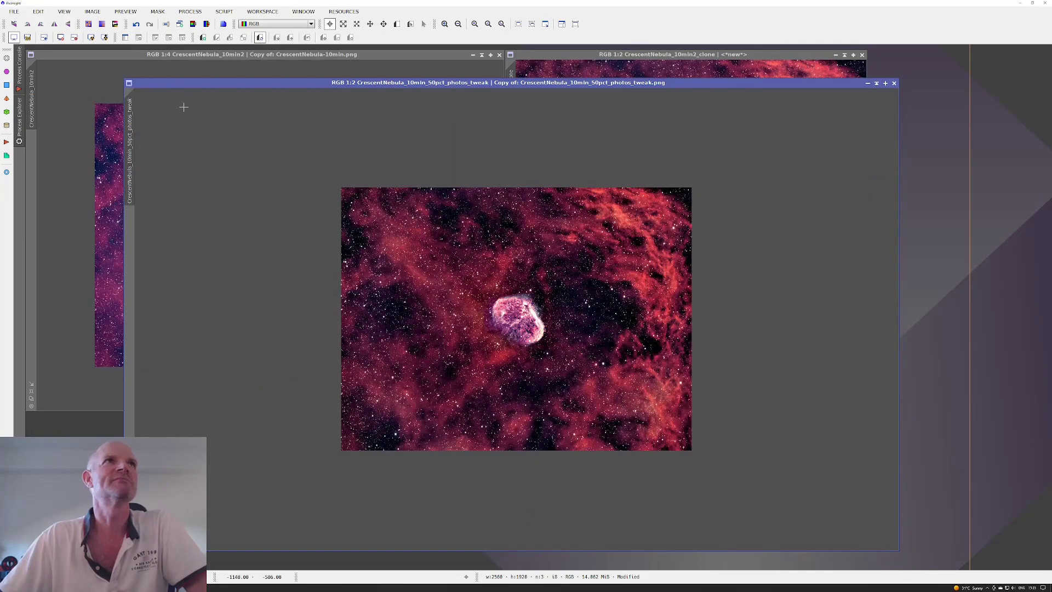
pyautogui.scroll(-1, 275, 198)
pyautogui.scroll(2, 275, 198)
pyautogui.scroll(-1, 276, 199)
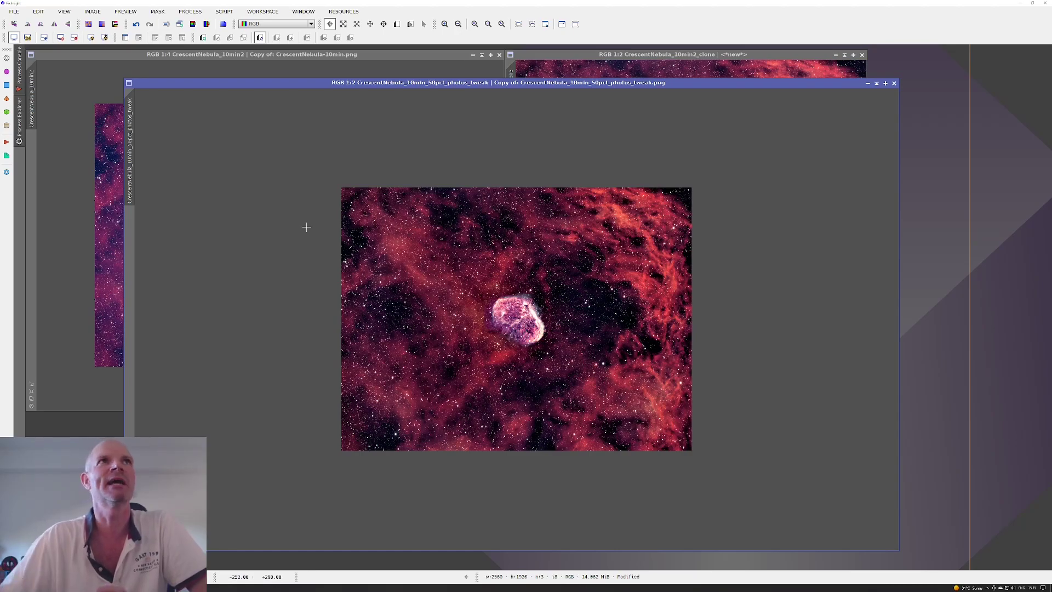
pyautogui.click(226, 12)
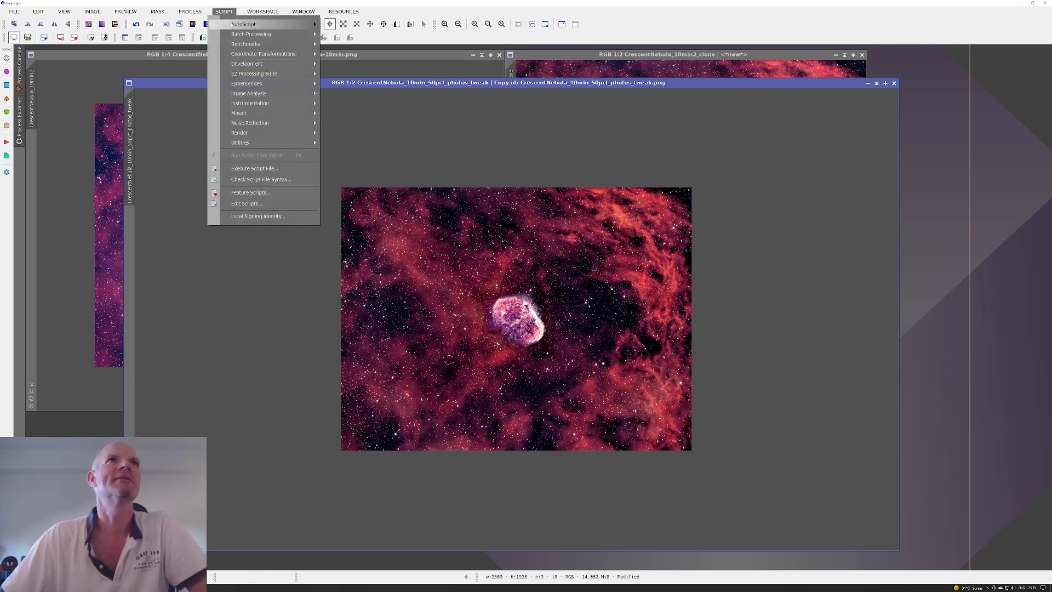
pyautogui.moveTo(252, 24)
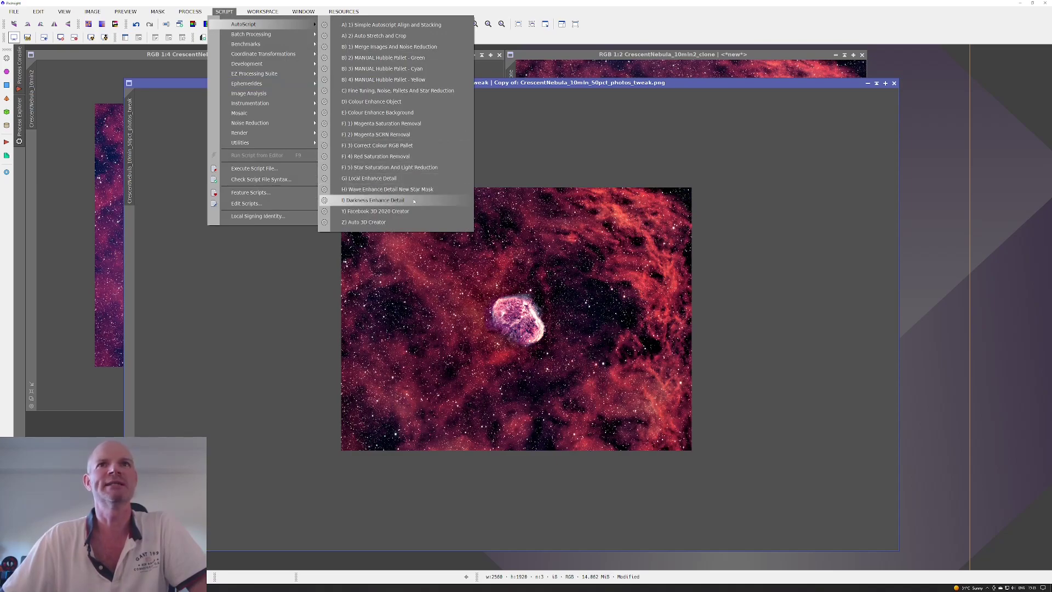
pyautogui.press('Escape')
pyautogui.click(530, 86)
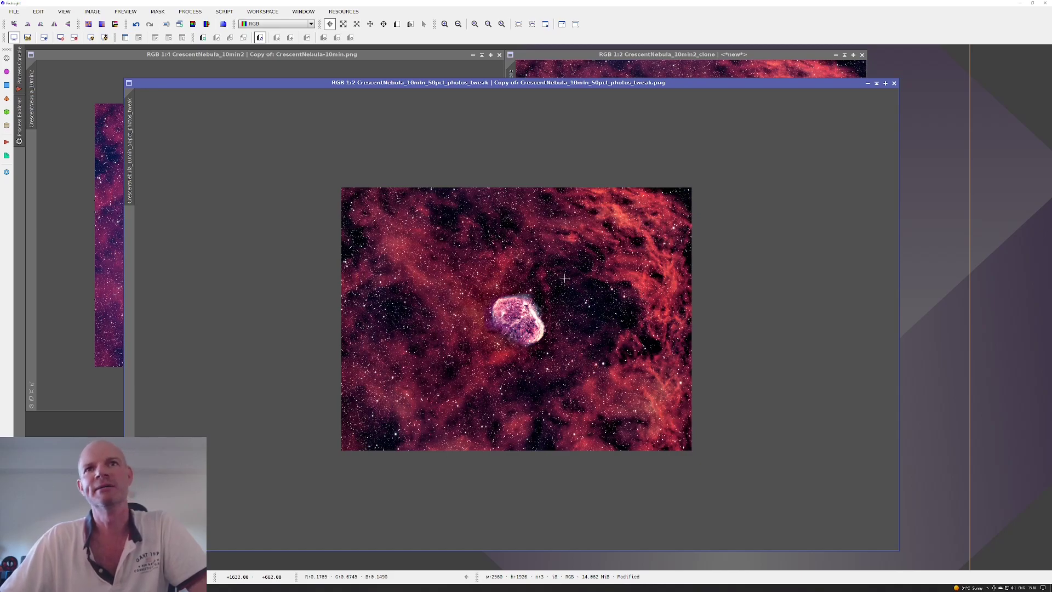
# Zoom the photos_tweak image to 1:1 and shift its window to the right
pyautogui.scroll(1, 521, 105)
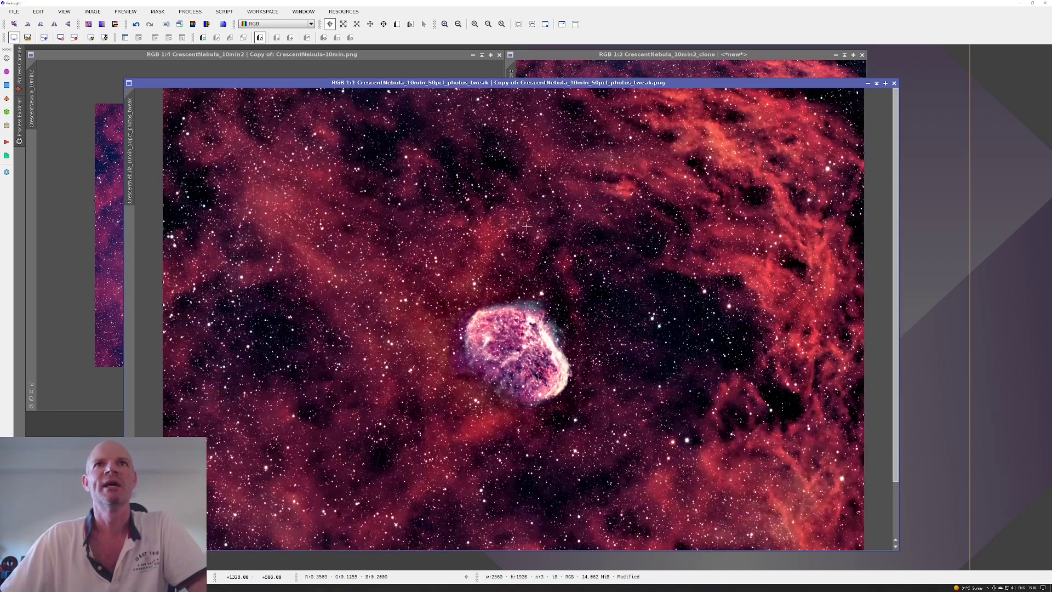
pyautogui.scroll(-3, 534, 241)
pyautogui.scroll(3, 537, 248)
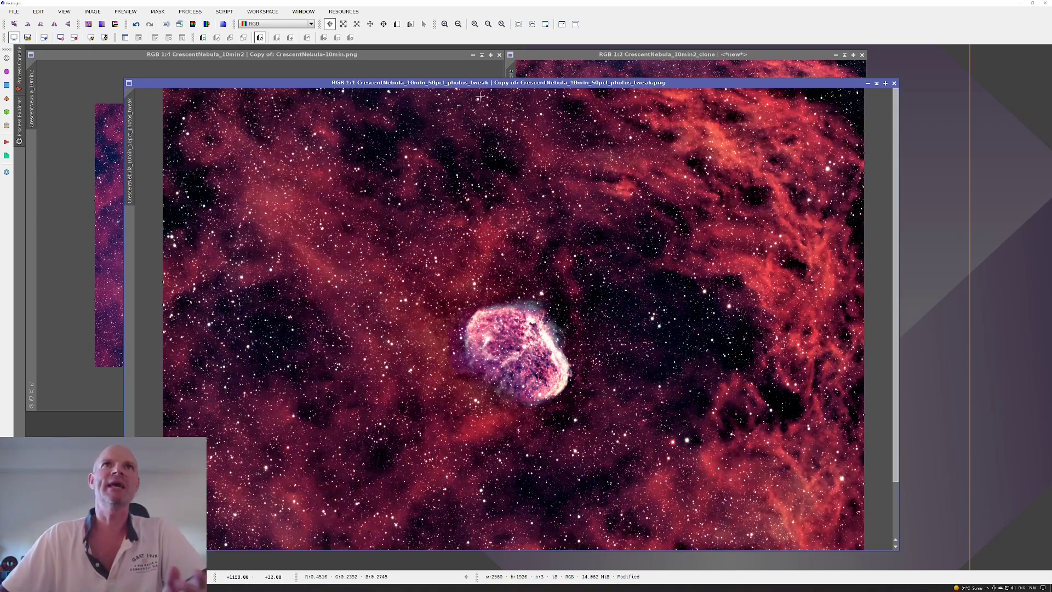
pyautogui.moveTo(582, 86); pyautogui.dragTo(508, 79)
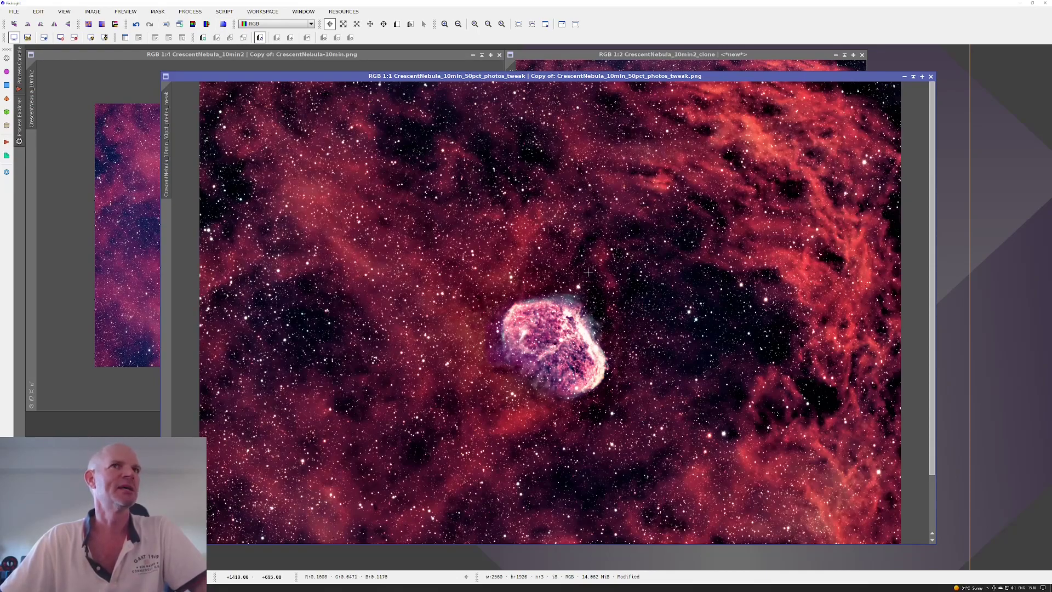
pyautogui.scroll(1, 638, 284)
pyautogui.scroll(-4, 638, 285)
pyautogui.scroll(3, 638, 285)
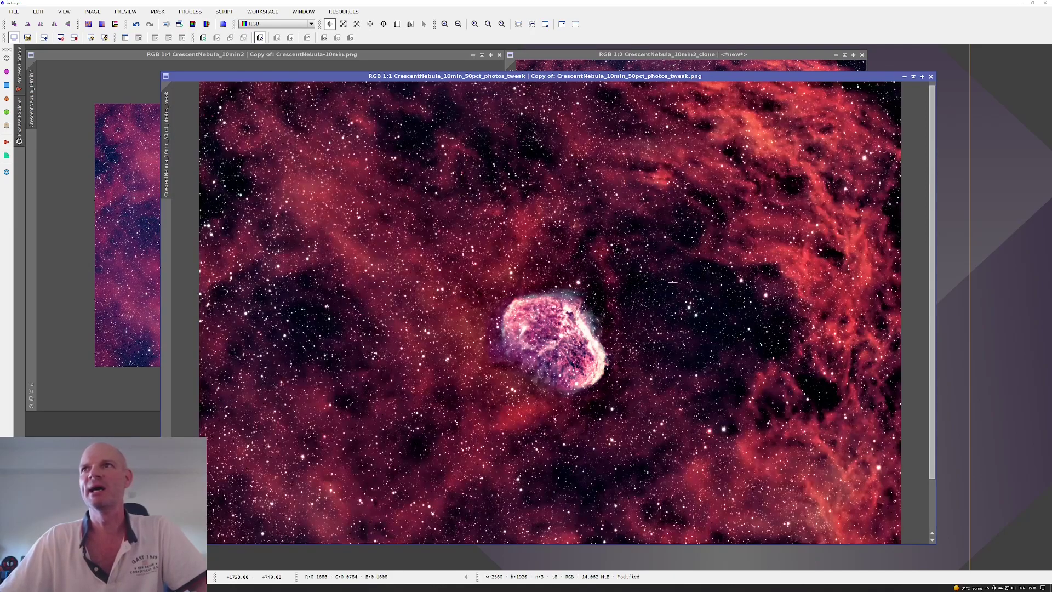